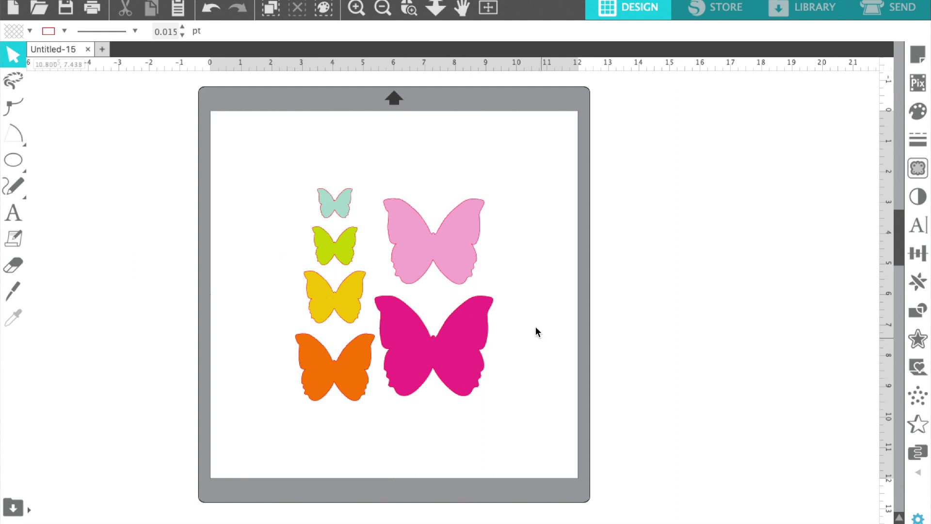
Step: Scale all six butterflies together to about 11.3 × 12.2 in on the mat and ungroup them
drag(269, 159, 533, 347)
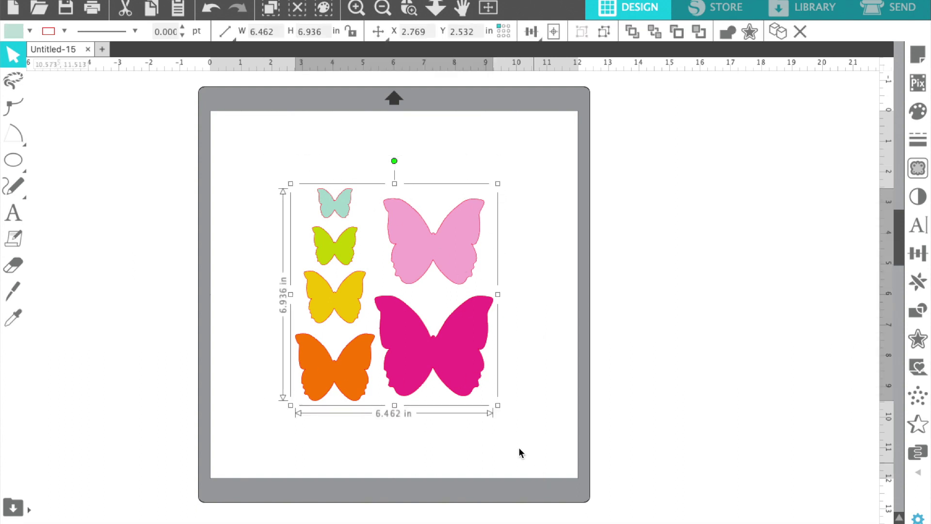
drag(498, 405, 650, 523)
drag(573, 466, 495, 367)
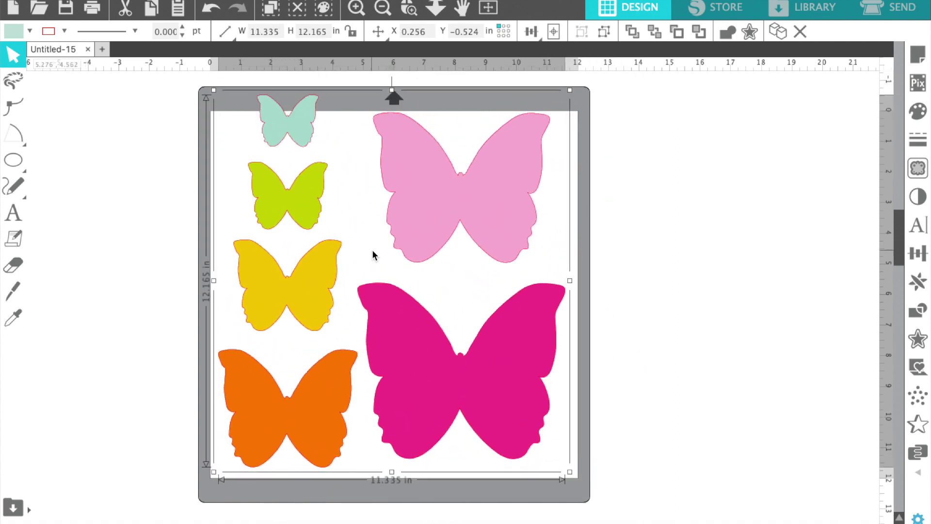
click(603, 31)
Step: Move the small butterflies off the mat to the left and the pink one to the right
click(684, 330)
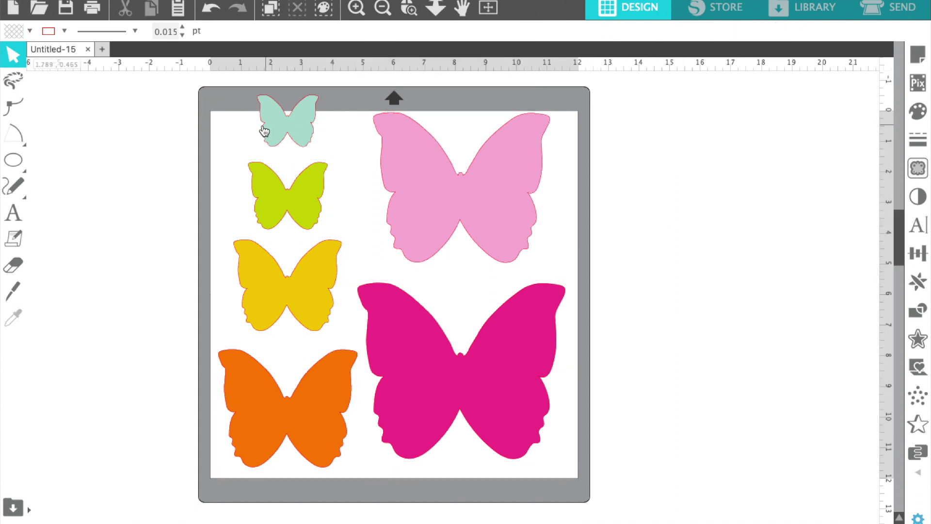
drag(243, 98, 341, 222)
key(ctrl+a)
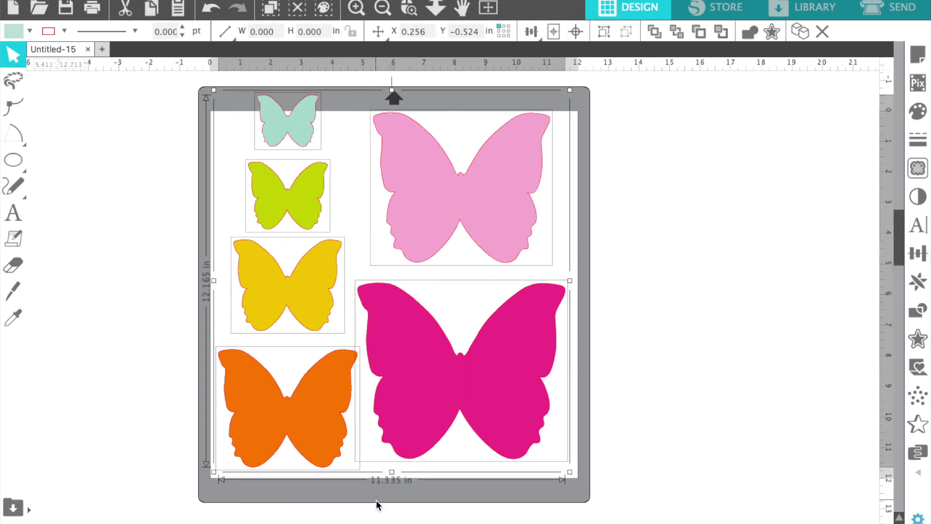
click(838, 252)
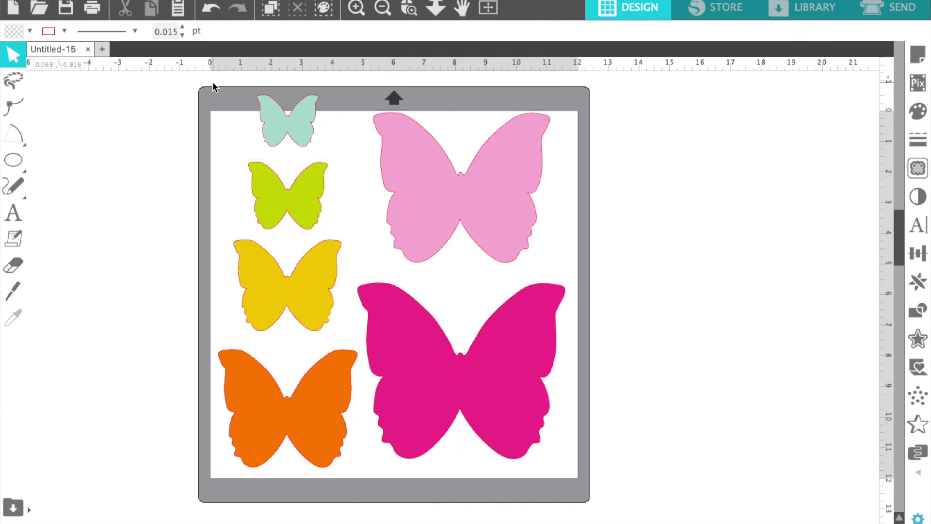
drag(213, 83, 92, 407)
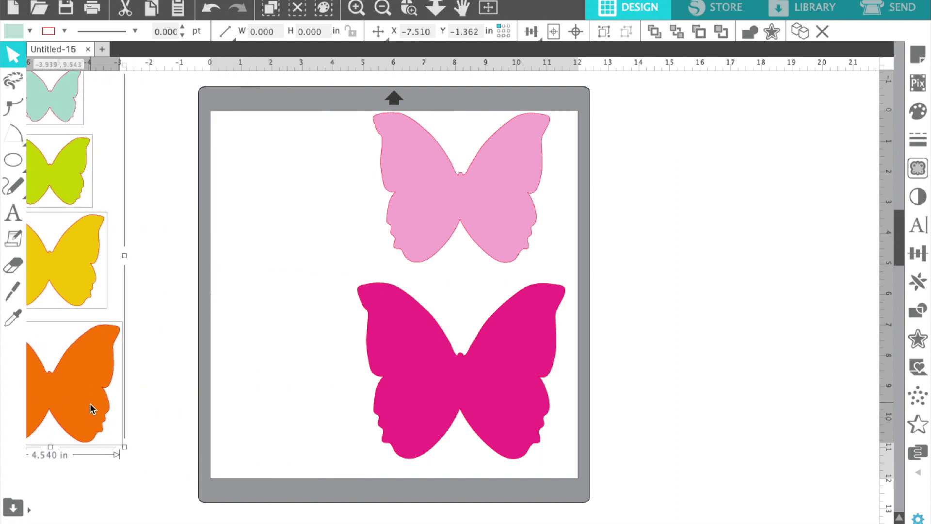
drag(517, 177, 770, 172)
Step: Centre the magenta butterfly on the mat
click(552, 321)
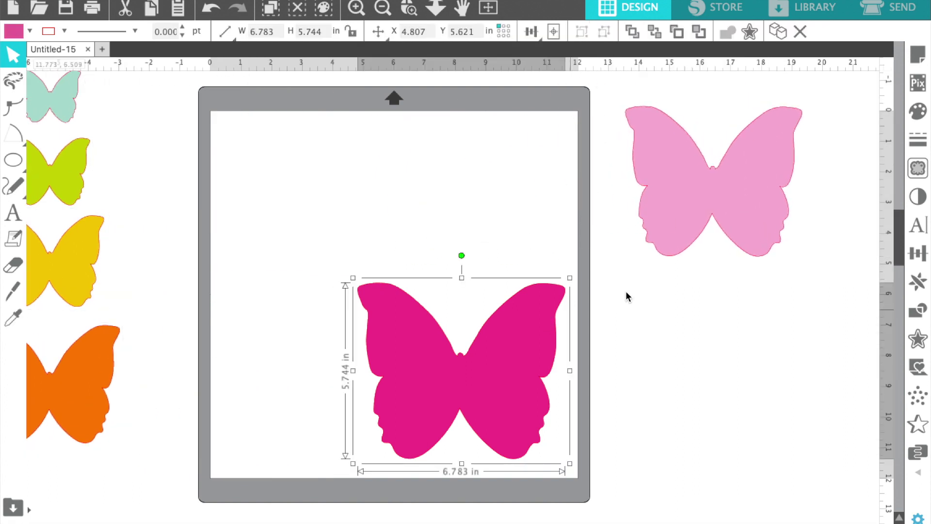
click(917, 254)
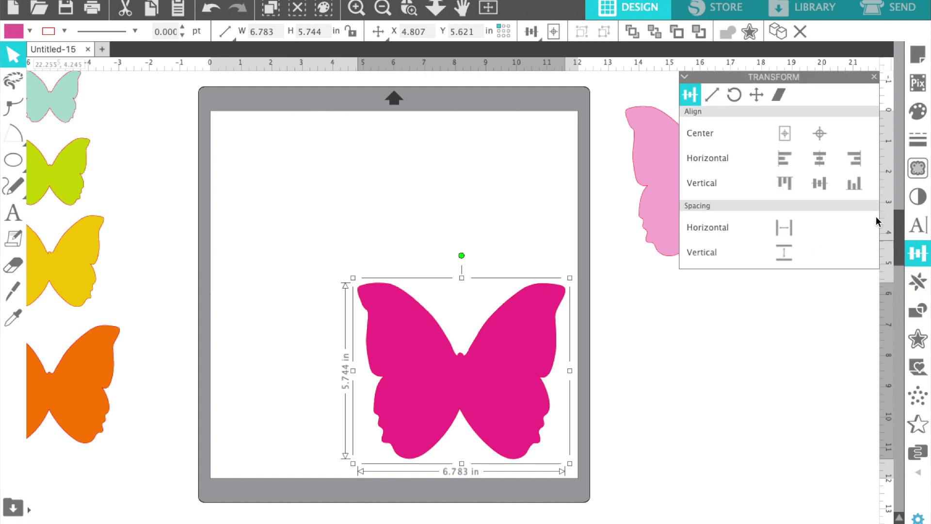
click(823, 135)
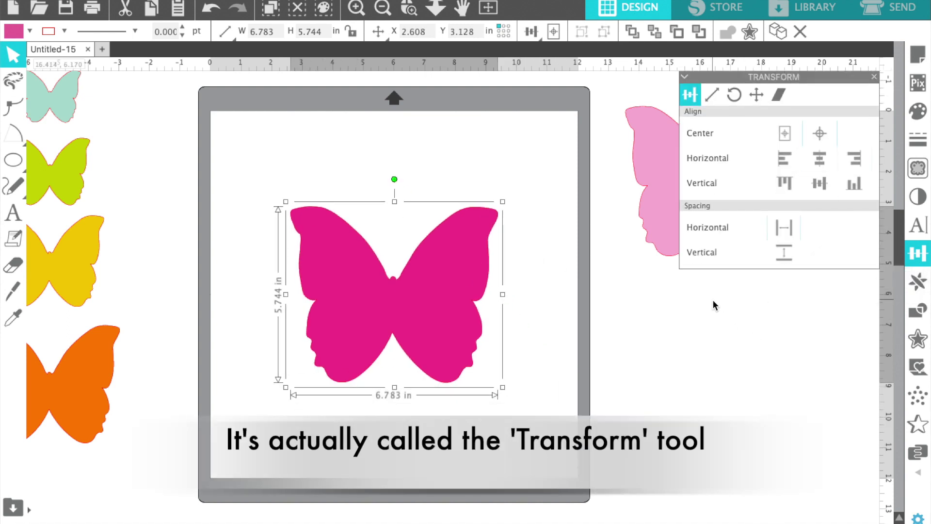
Step: Resize the magenta butterfly to exactly 6 × 6 in
click(712, 95)
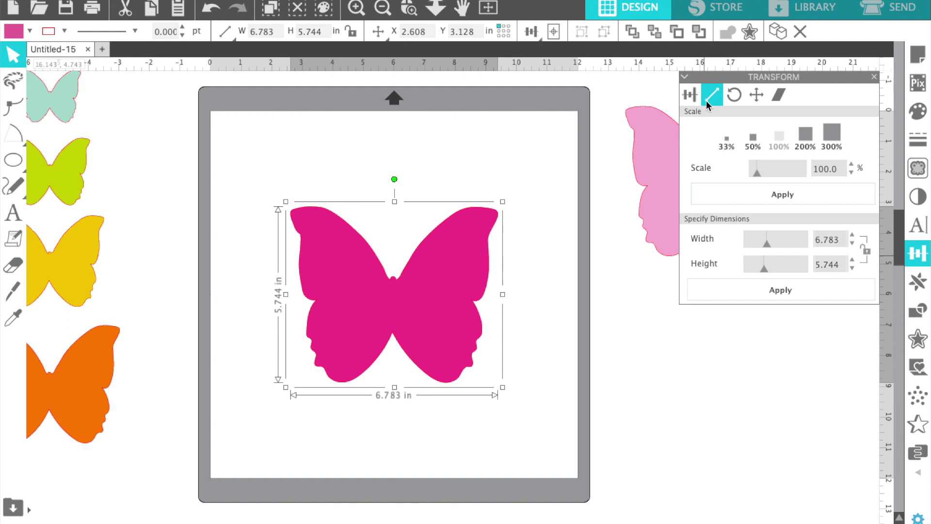
double_click(842, 237)
text(6)
double_click(838, 263)
text(6)
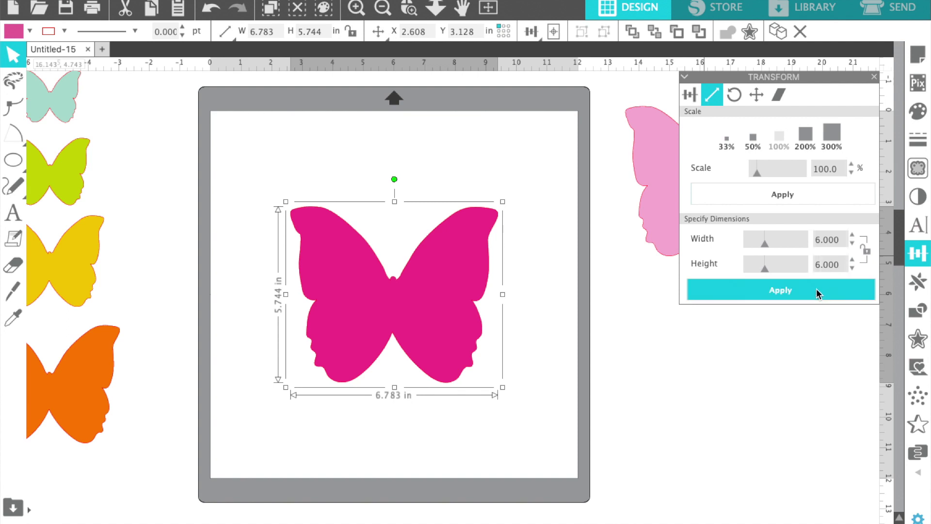
click(816, 289)
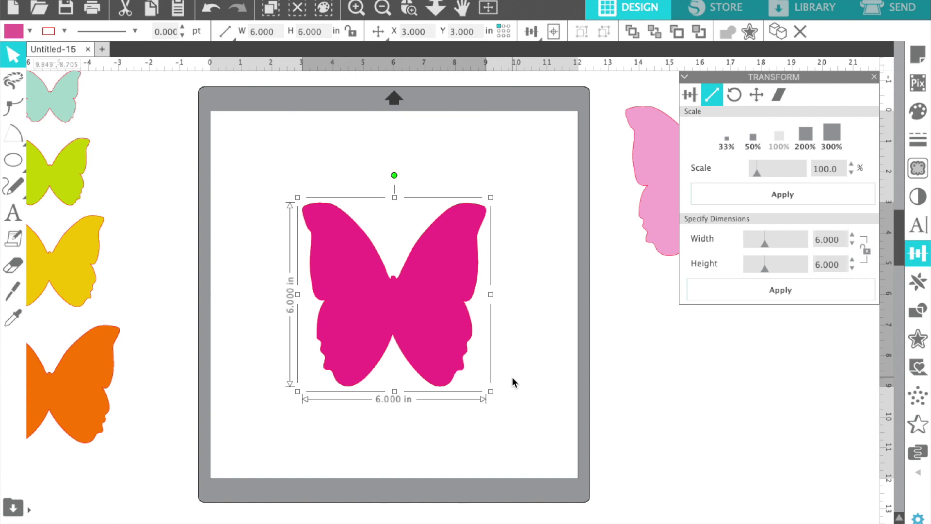
click(618, 350)
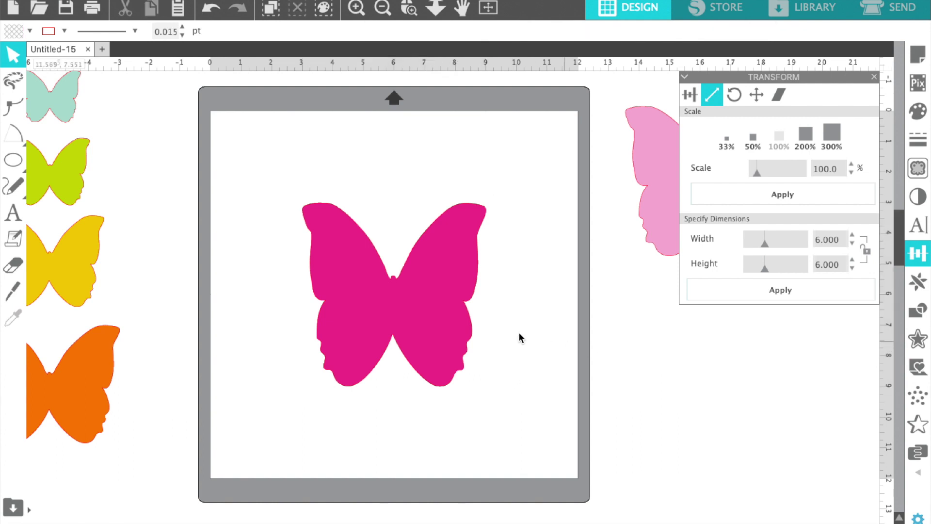
Step: Set the magenta butterfly to no fill so only its outline remains
click(461, 322)
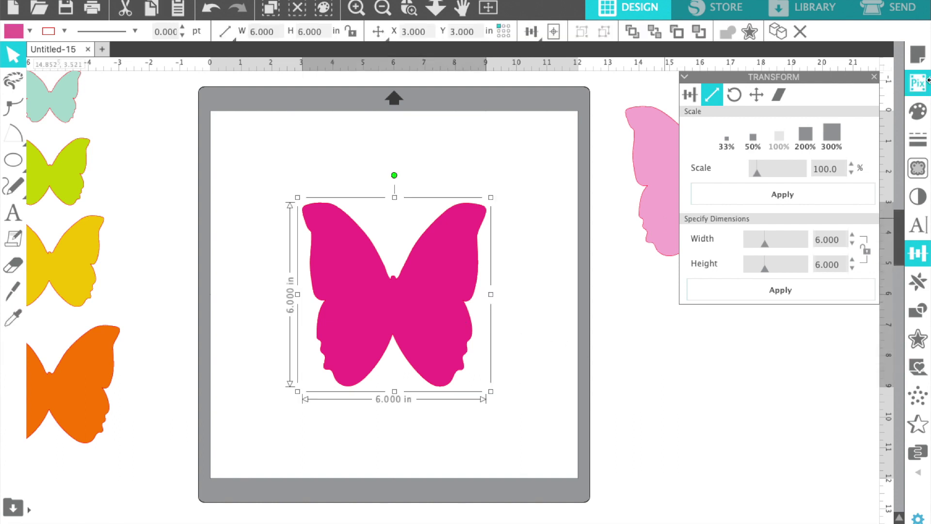
click(921, 109)
click(689, 126)
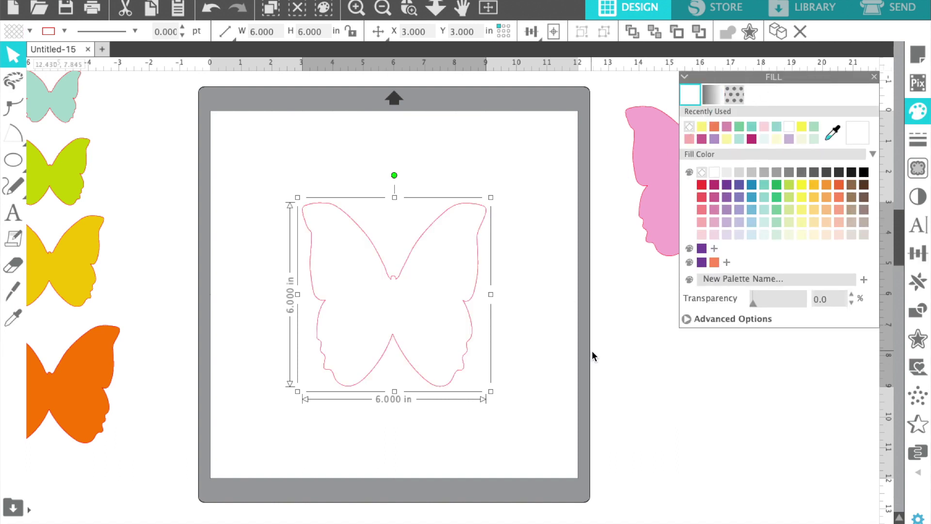
click(874, 77)
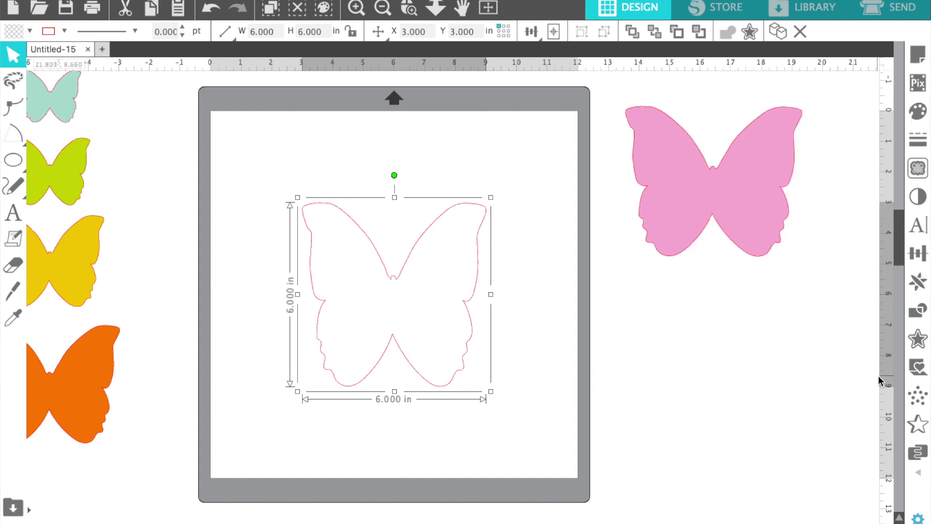
Step: Add an internal offset to the butterfly, first bringing its distance down to 0.055 in
click(918, 340)
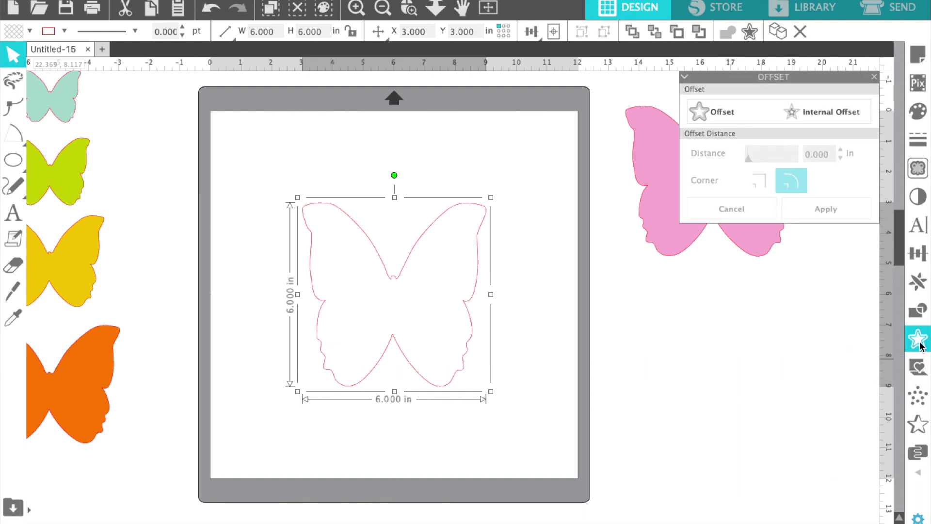
click(819, 112)
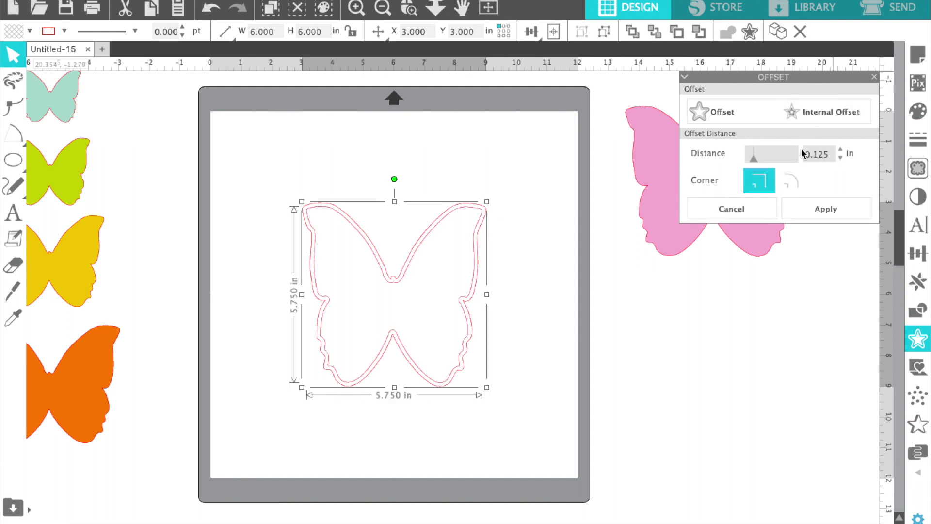
click(840, 158)
click(841, 158)
click(840, 158)
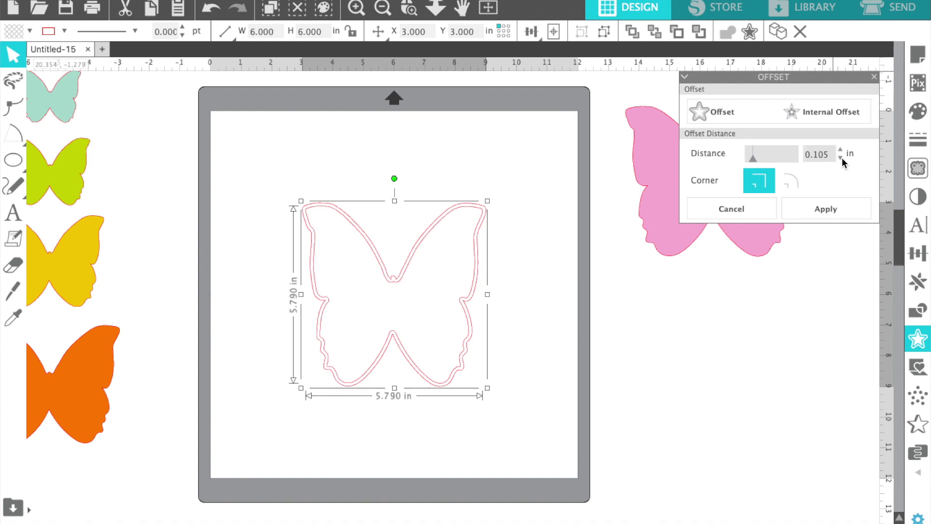
click(840, 158)
click(840, 158)
click(840, 150)
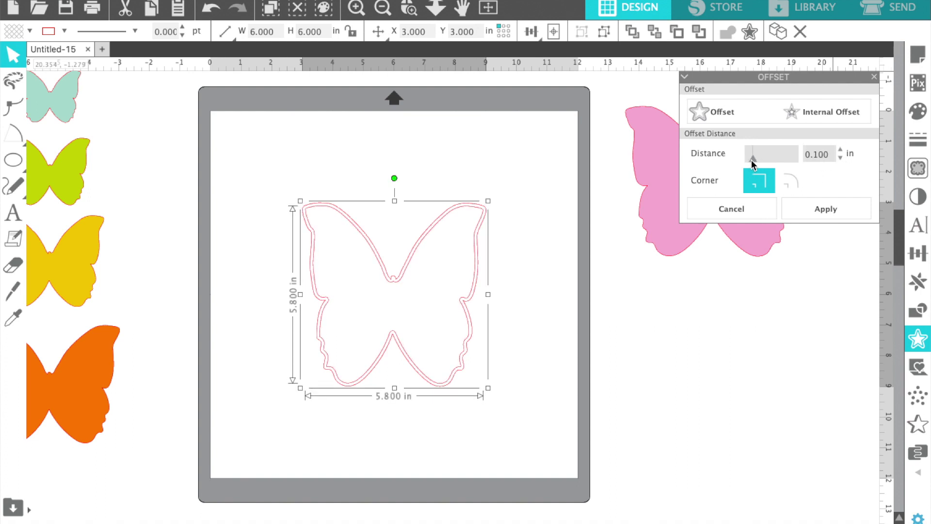
mouse_move(752, 163)
mouse_down()
mouse_move(783, 160)
mouse_move(750, 165)
mouse_up()
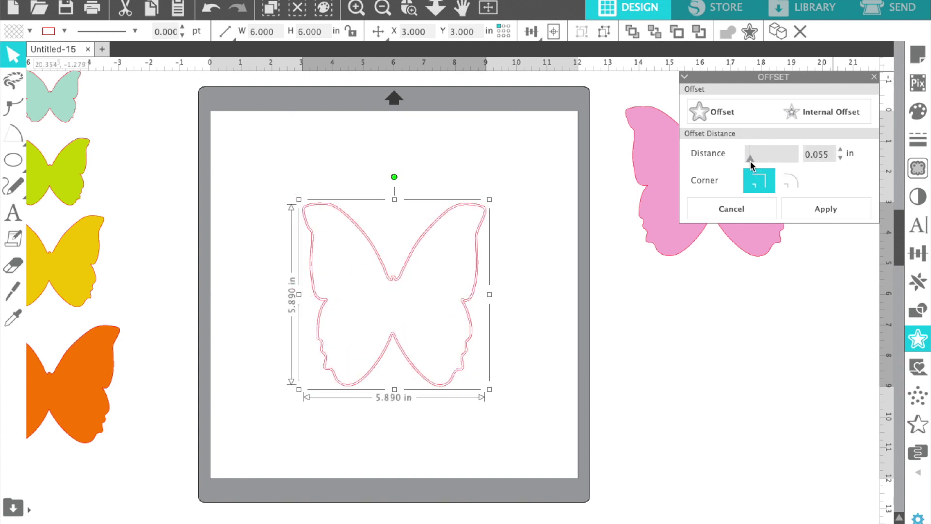
Step: Raise the internal offset distance to 0.115 in
click(840, 150)
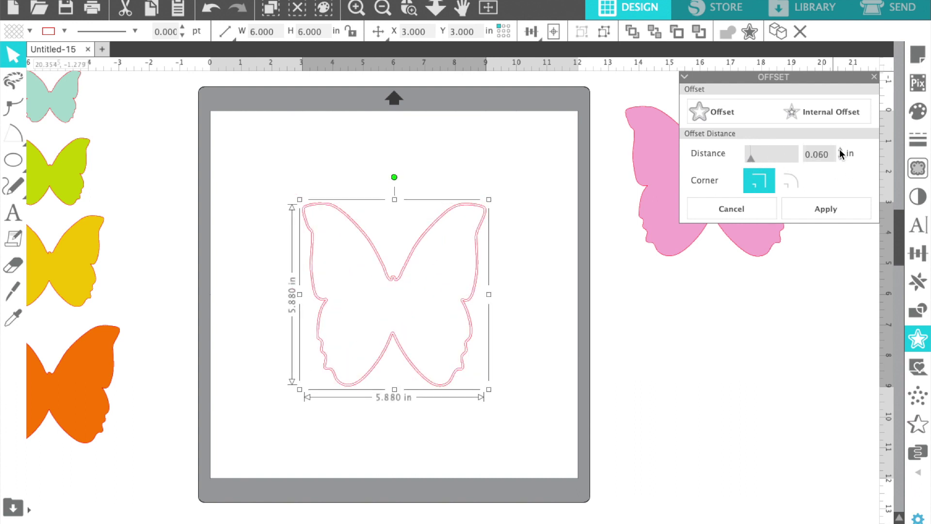
click(839, 149)
click(840, 150)
click(839, 149)
click(840, 150)
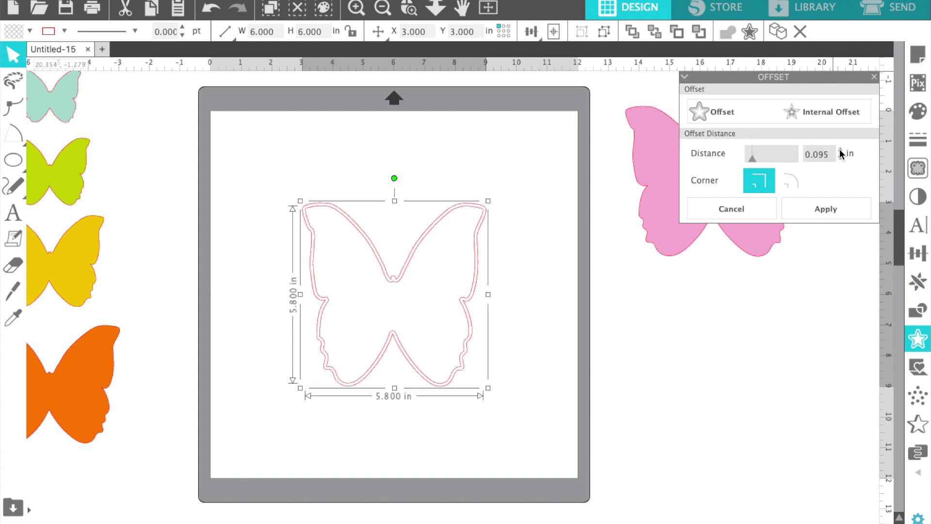
click(840, 150)
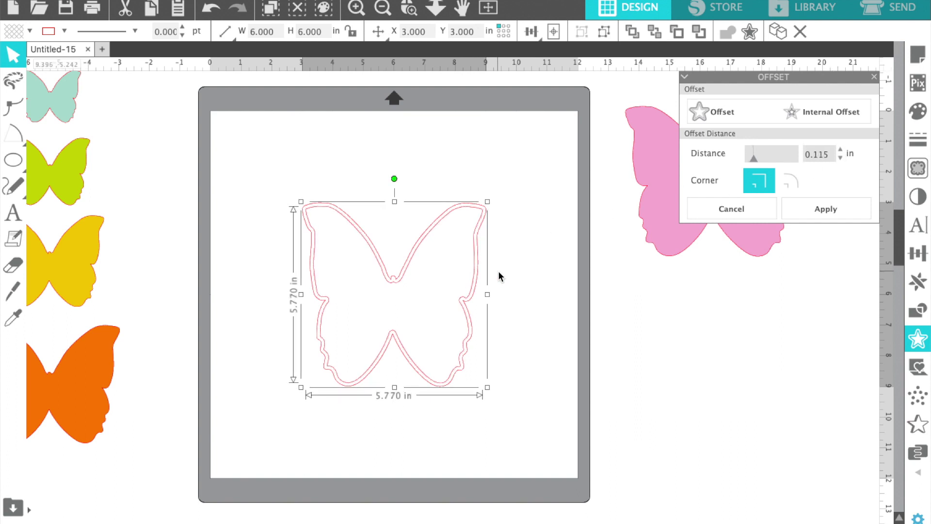
click(647, 336)
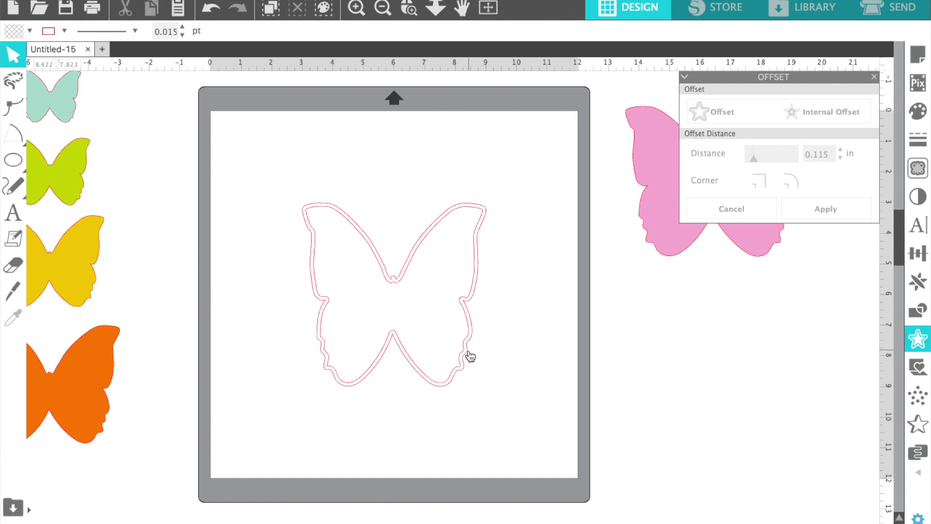
Step: Drag one outline to the right and the 6 in outer outline down-left off the mat
drag(470, 356, 659, 410)
click(474, 374)
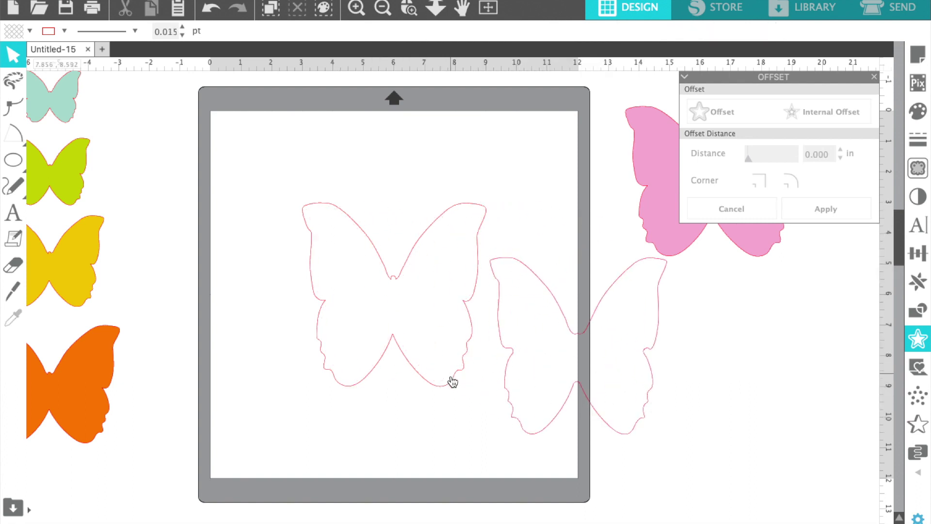
drag(452, 382, 264, 497)
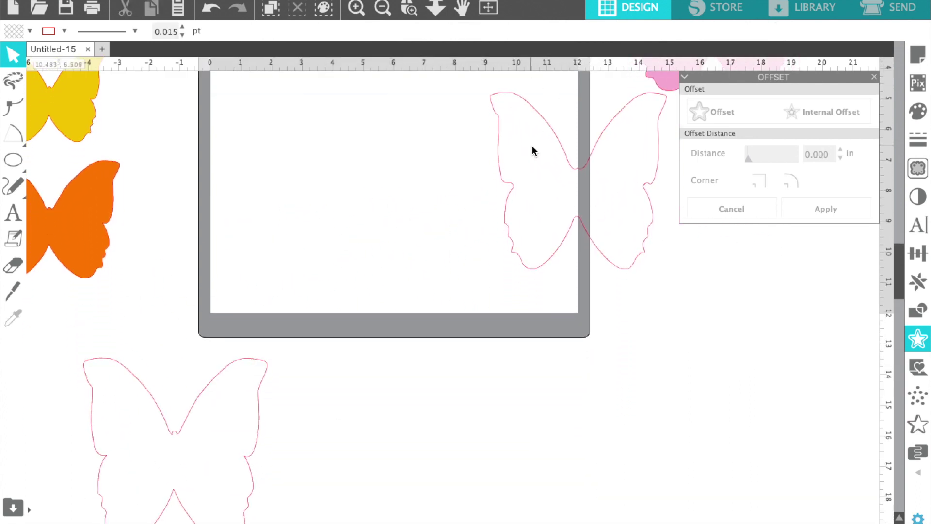
Step: Centre the 5.770 in inner butterfly outline on the mat using Center to Page
click(569, 154)
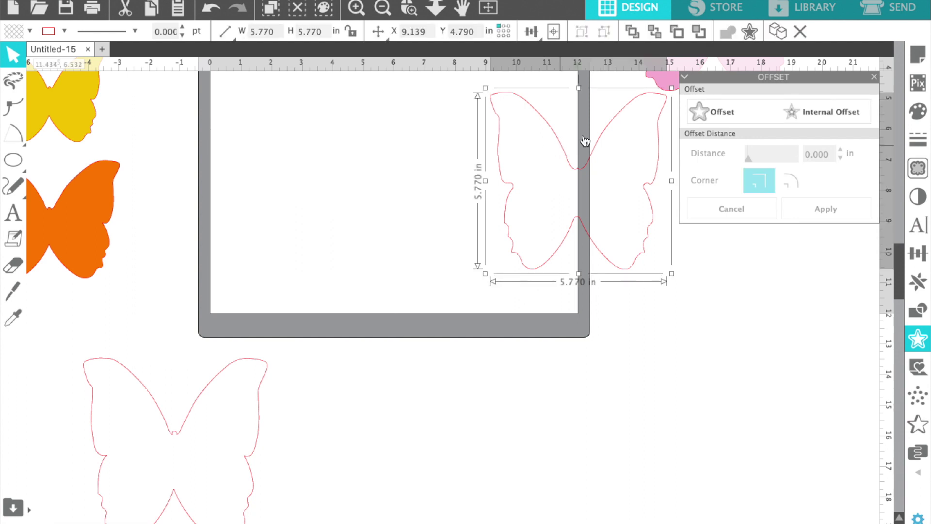
click(916, 253)
click(819, 132)
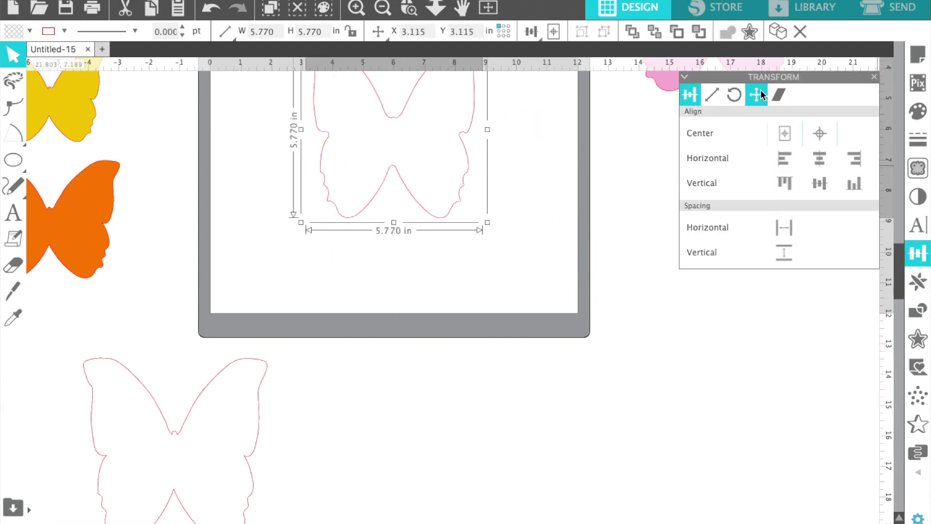
click(873, 78)
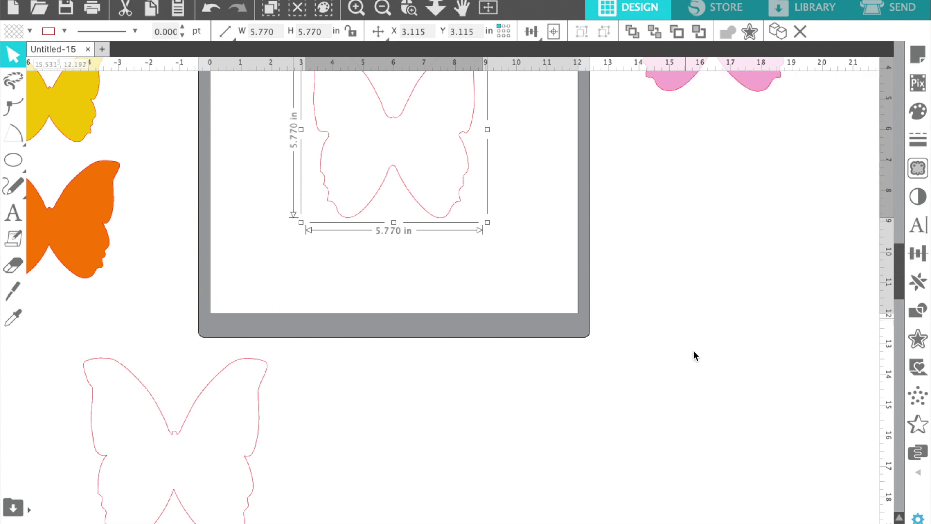
click(693, 408)
scroll(694, 464, up, 3)
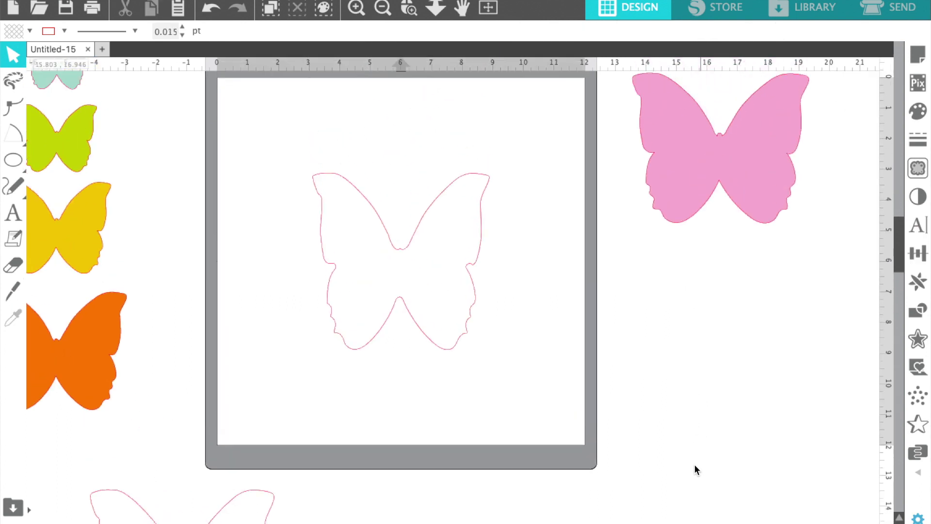
Step: Give the inner butterfly a stipple edge with dots spaced 0.195 in apart
click(468, 328)
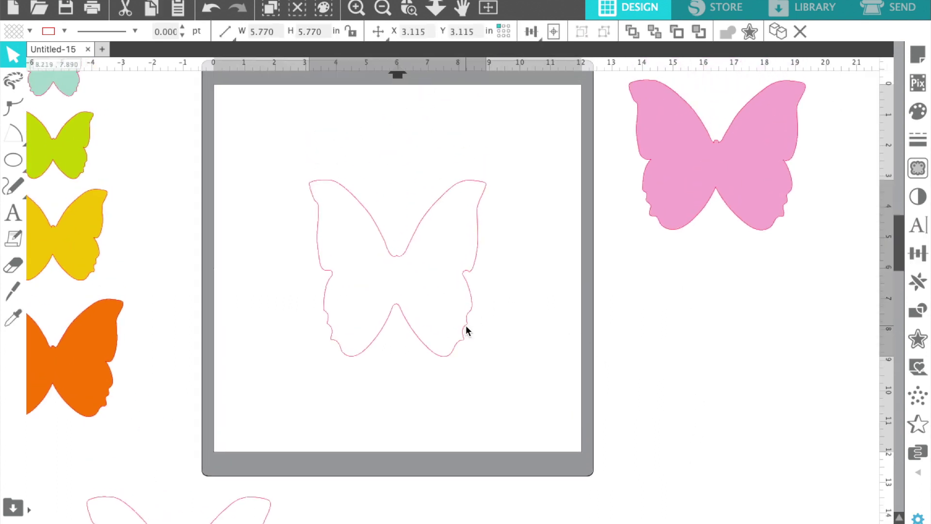
click(915, 406)
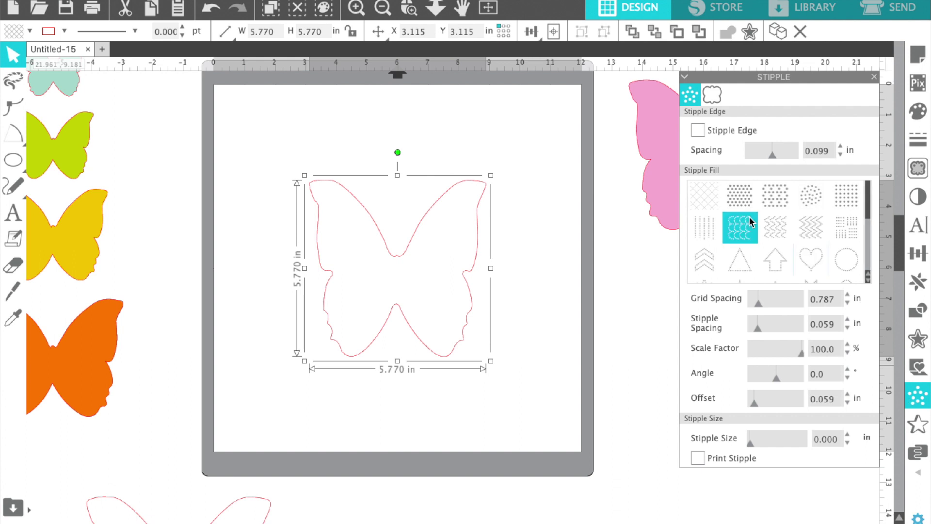
click(698, 131)
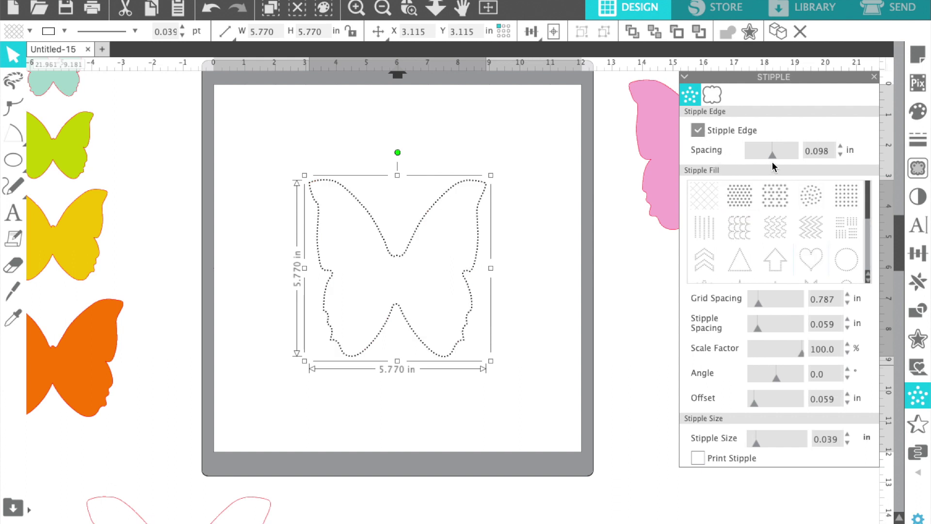
drag(774, 162, 802, 162)
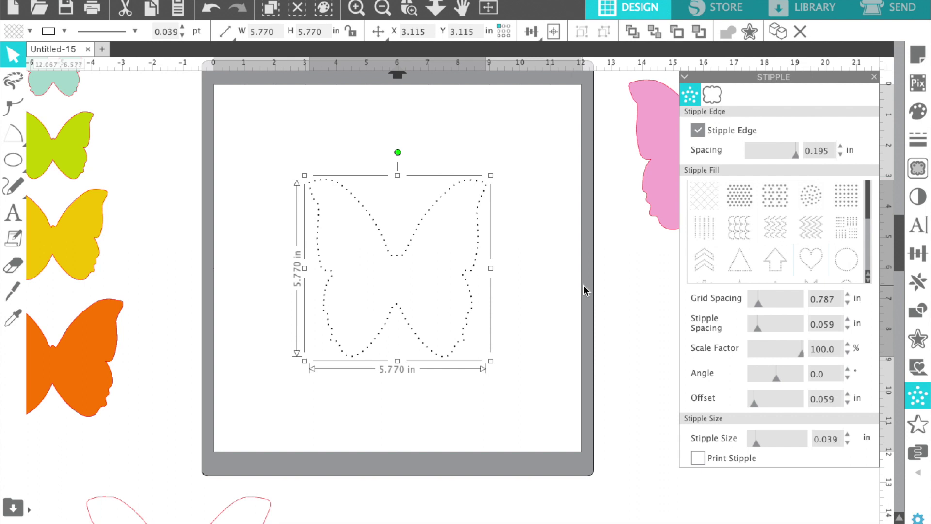
click(648, 305)
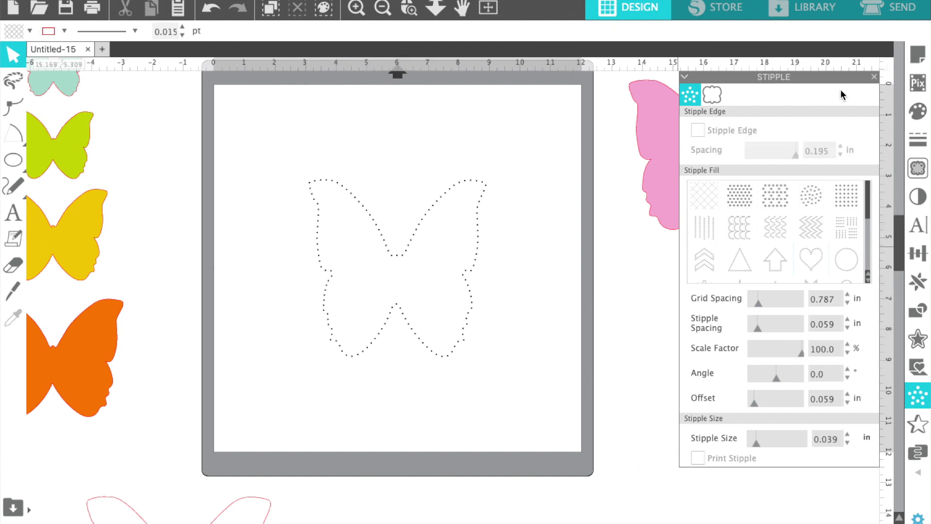
click(874, 76)
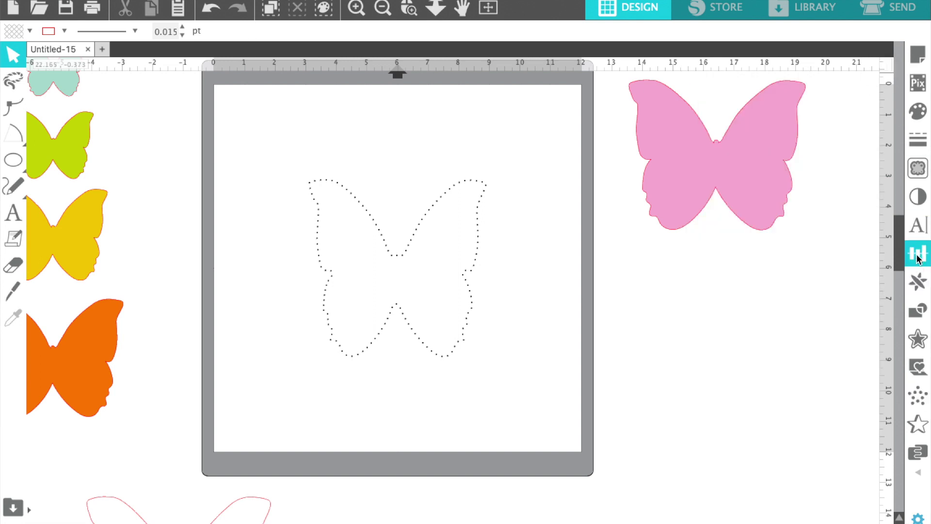
Step: Trace the dotted butterfly into red cut lines using a trace area drawn around it
click(923, 176)
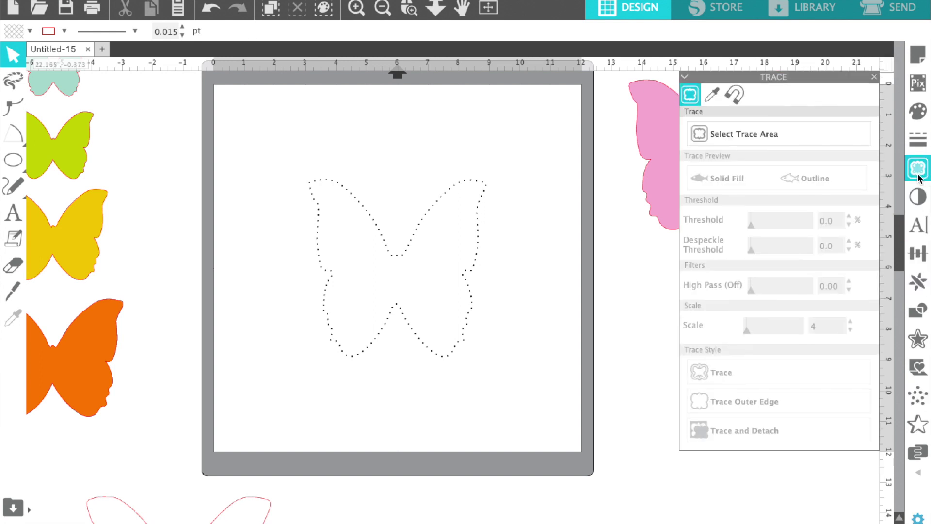
click(742, 134)
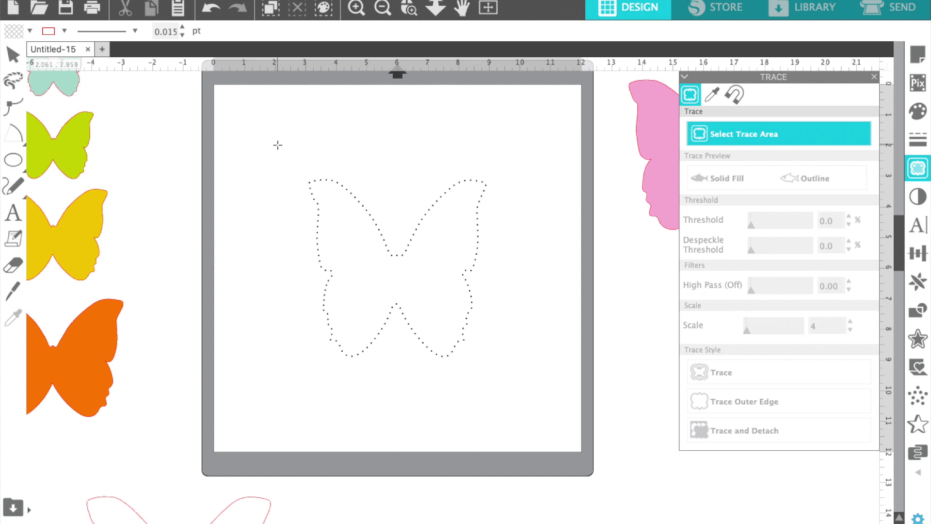
mouse_move(277, 144)
mouse_down()
mouse_move(451, 180)
mouse_move(507, 333)
mouse_move(502, 385)
mouse_up()
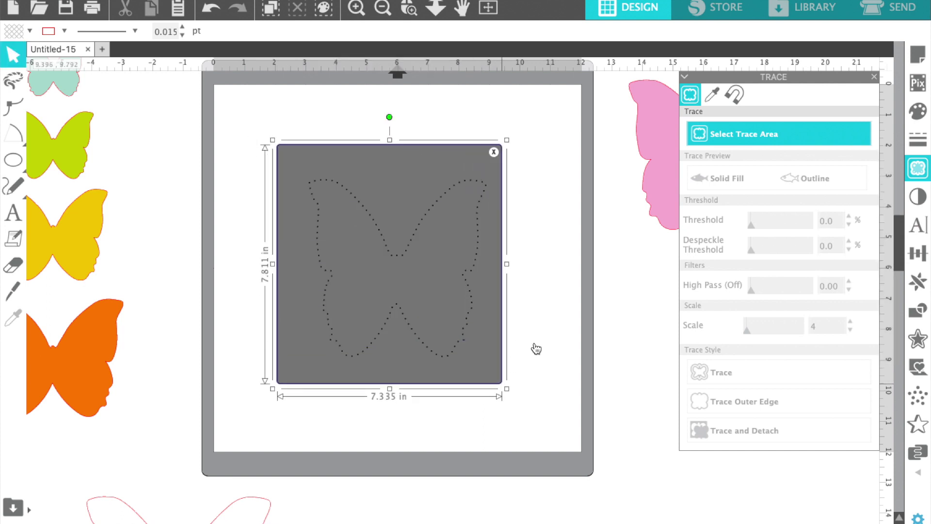
click(728, 380)
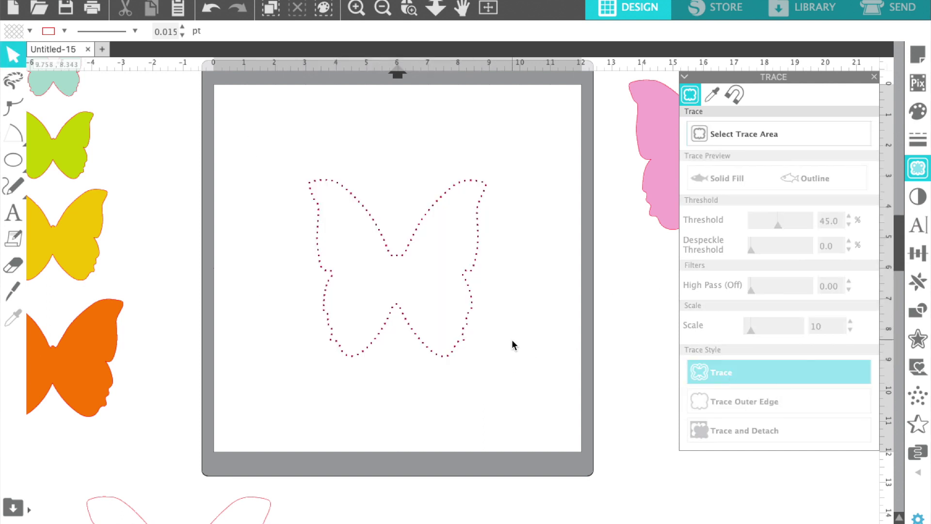
Step: Move the red traced copy aside and delete the original black dotted butterfly
mouse_move(461, 348)
mouse_down()
mouse_move(562, 377)
mouse_move(603, 427)
mouse_up()
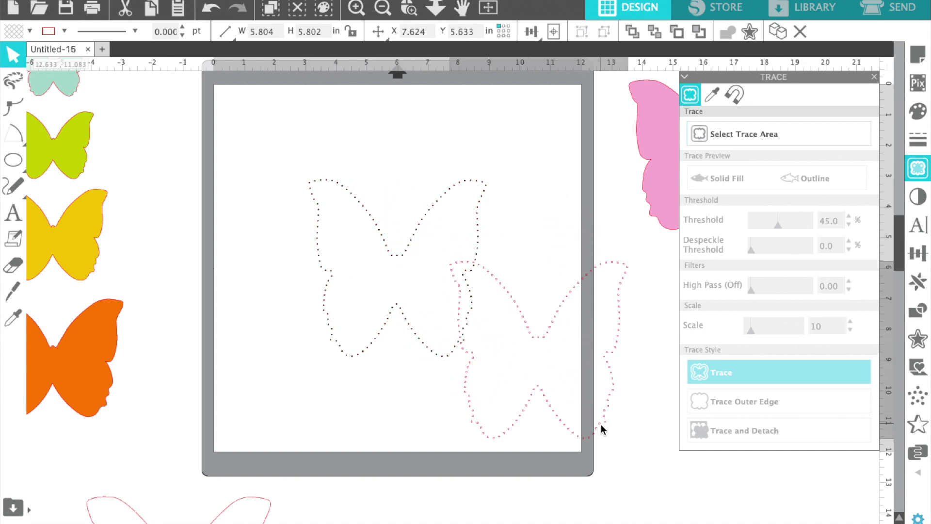
click(442, 360)
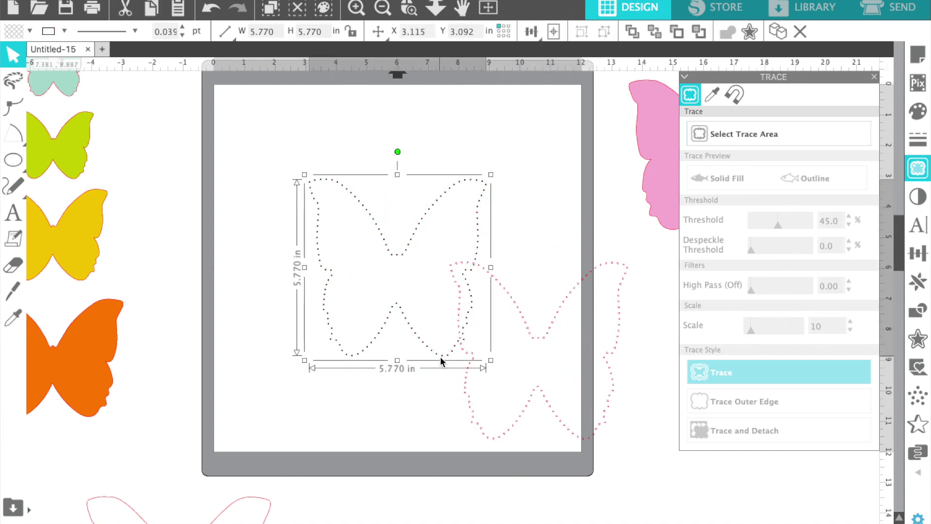
key(Delete)
click(546, 336)
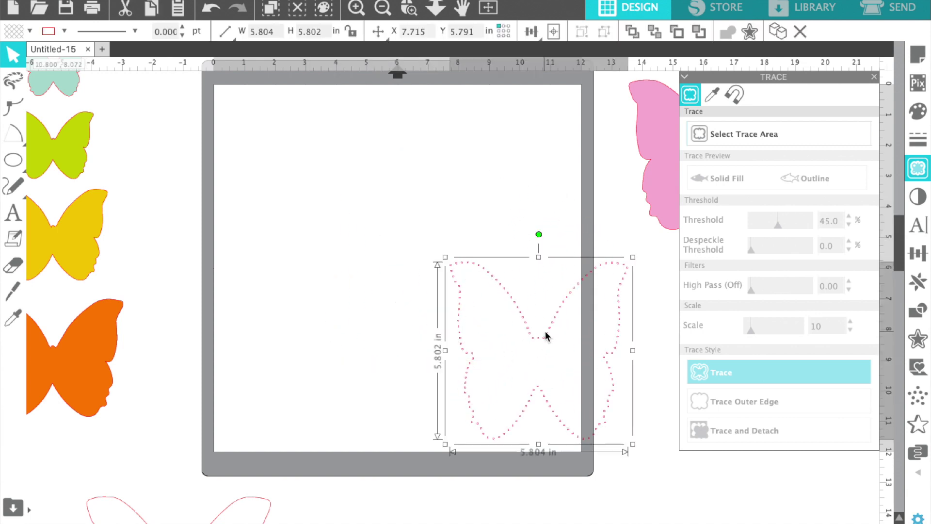
Step: Center to Page both the red dotted butterfly and the 6 in outline, then select both
click(874, 78)
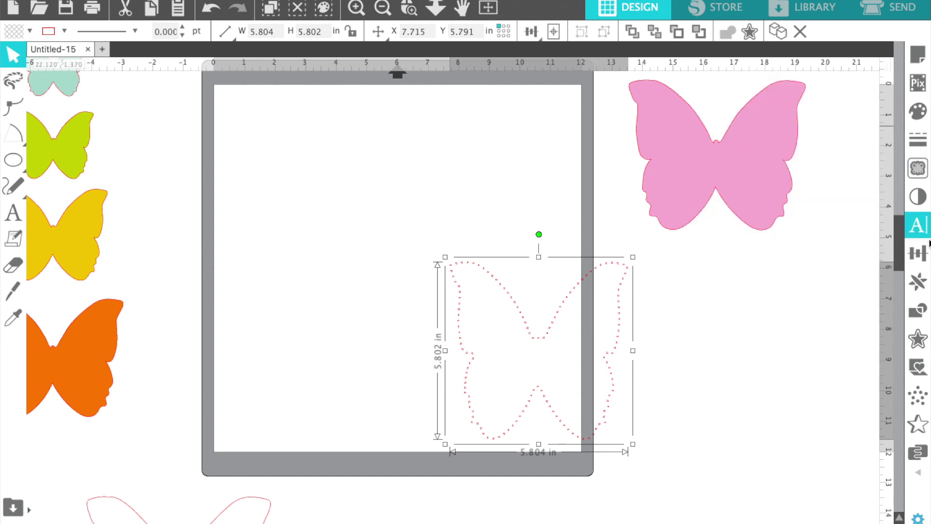
click(926, 252)
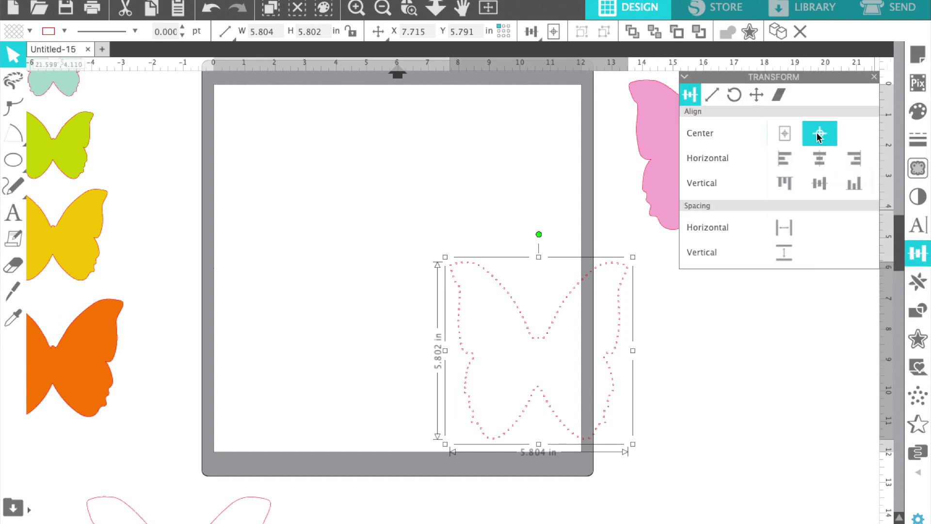
click(819, 137)
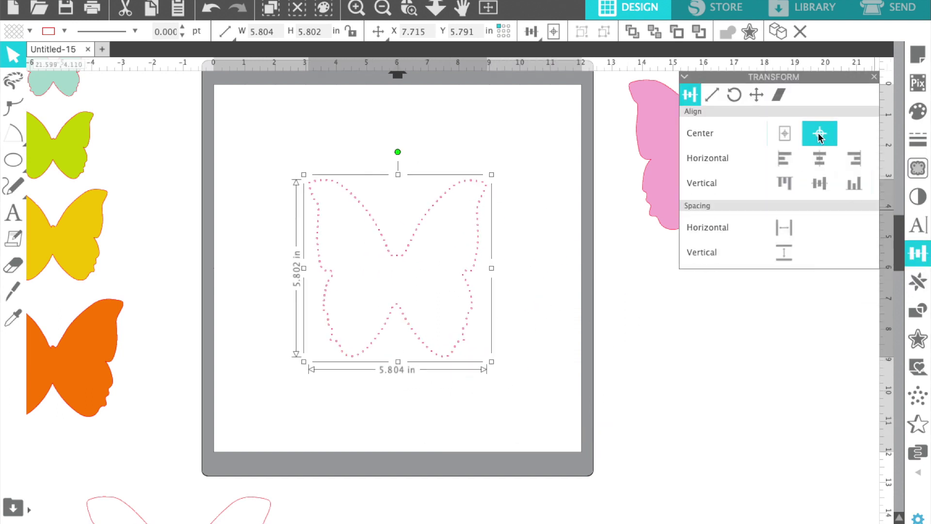
click(270, 508)
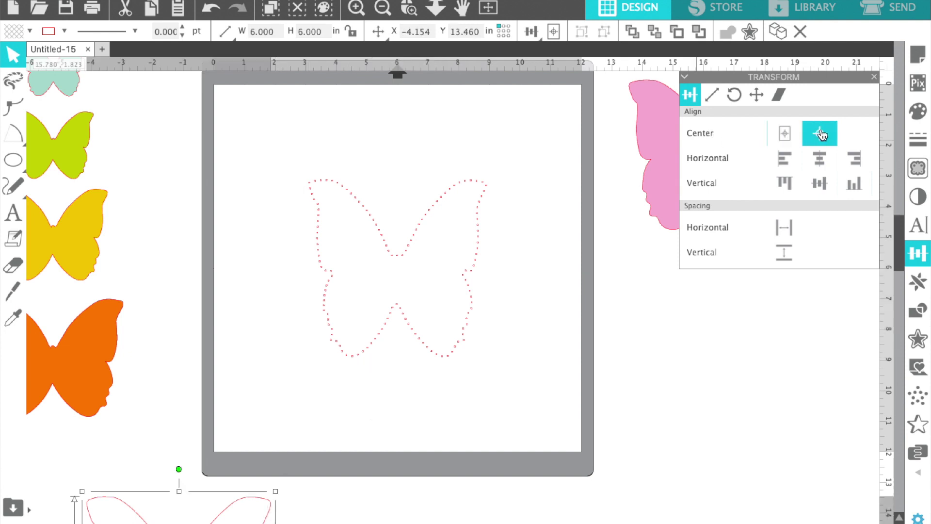
click(819, 134)
click(820, 134)
click(658, 286)
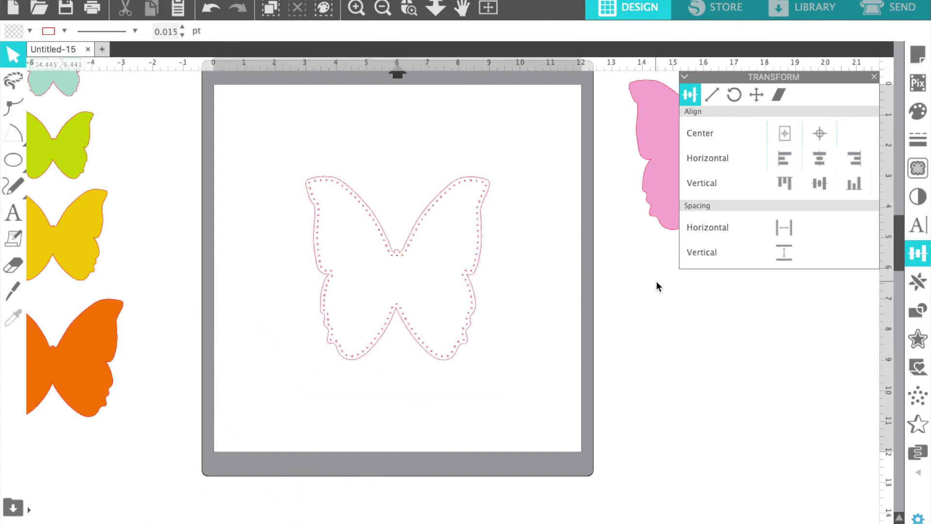
drag(271, 147, 504, 405)
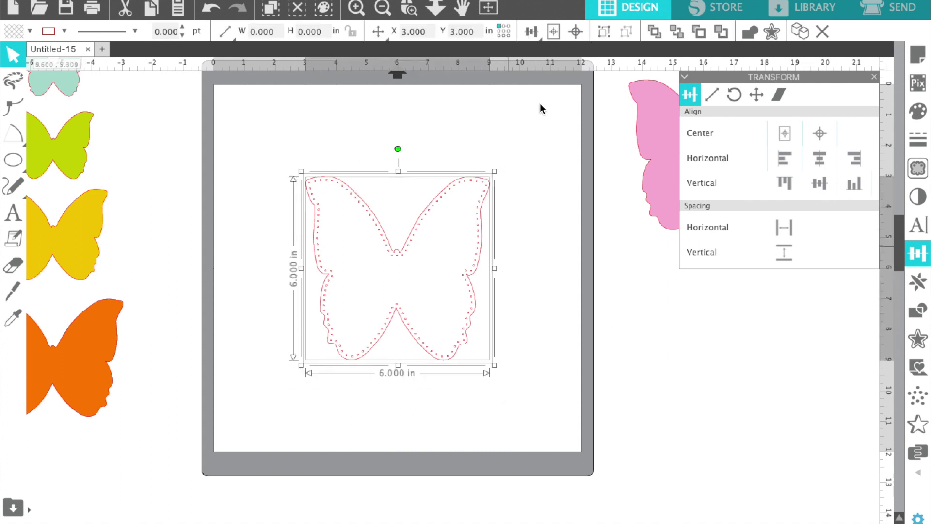
Step: Group the butterfly outline with its dotted stitching line and resize the group to 5.785 × 5.785 in
click(605, 32)
click(640, 389)
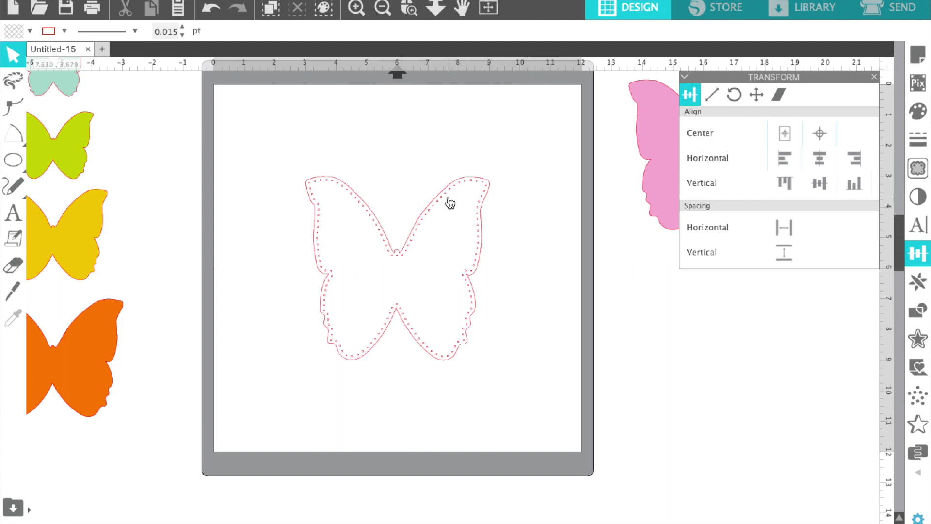
click(449, 201)
mouse_move(495, 171)
mouse_down()
mouse_move(543, 133)
mouse_move(495, 187)
mouse_up()
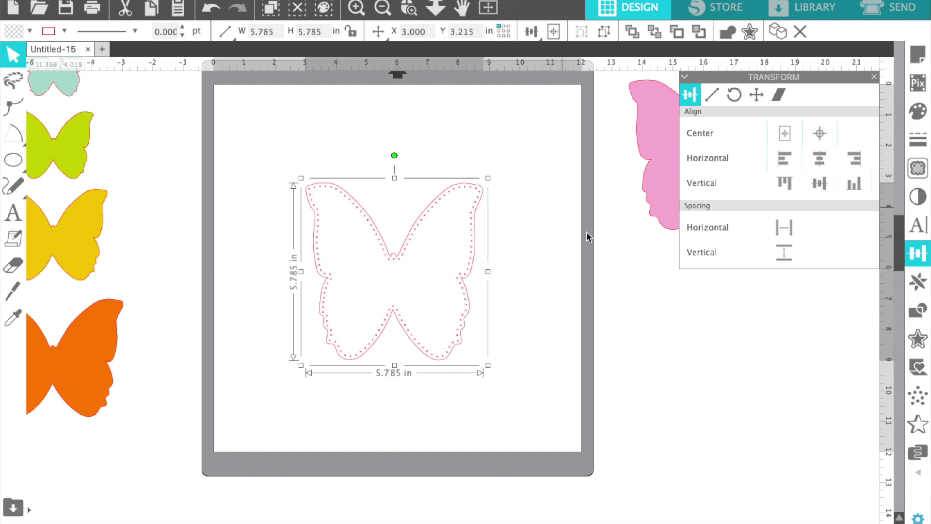
click(640, 413)
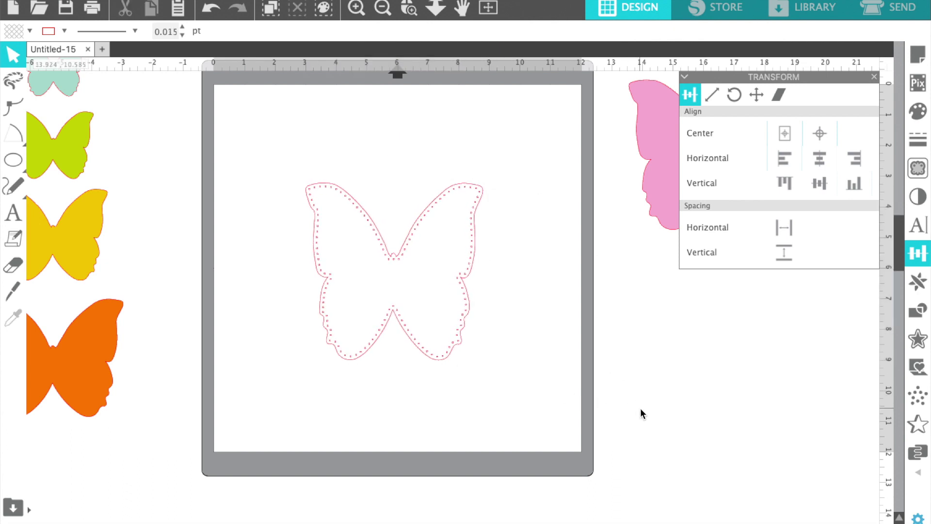